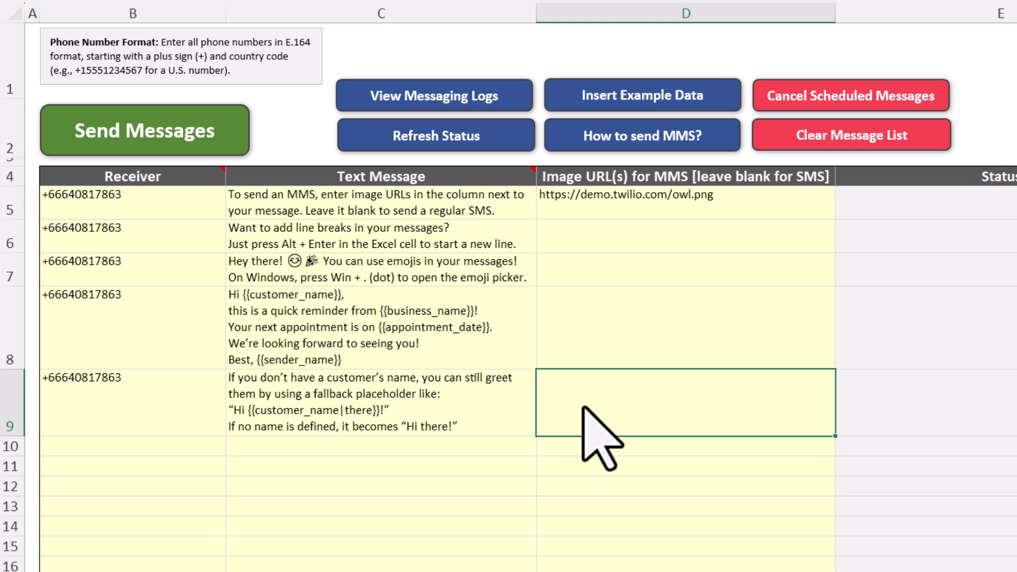
Choose Schedule for Later for the five messages, with send date 05/03/2025
click(125, 133)
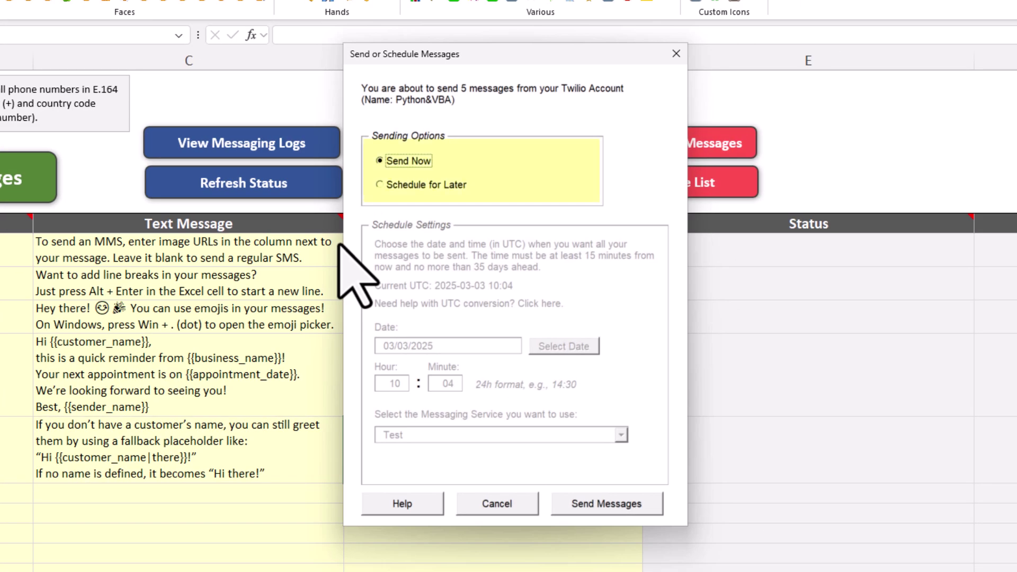
click(380, 184)
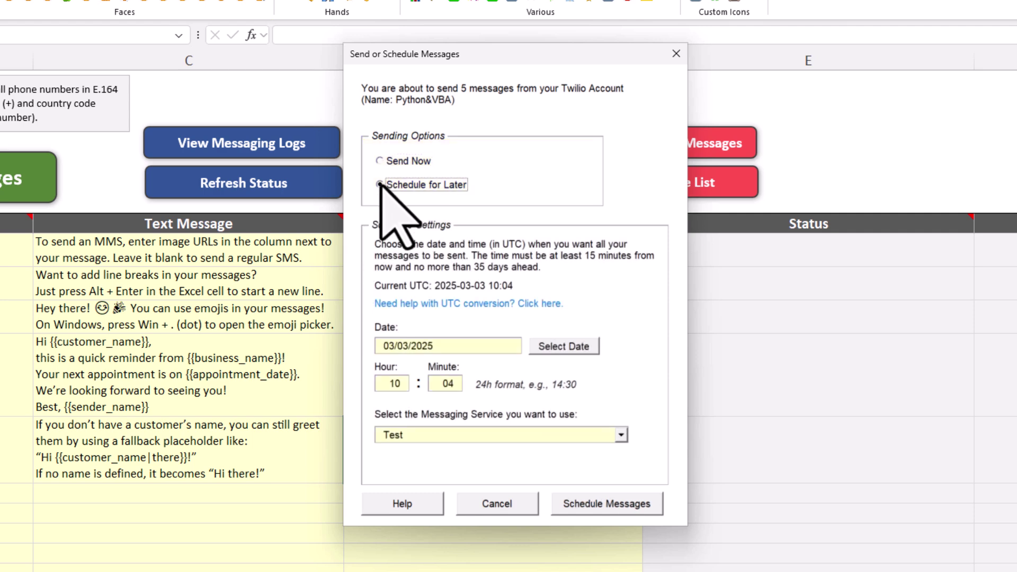
click(577, 347)
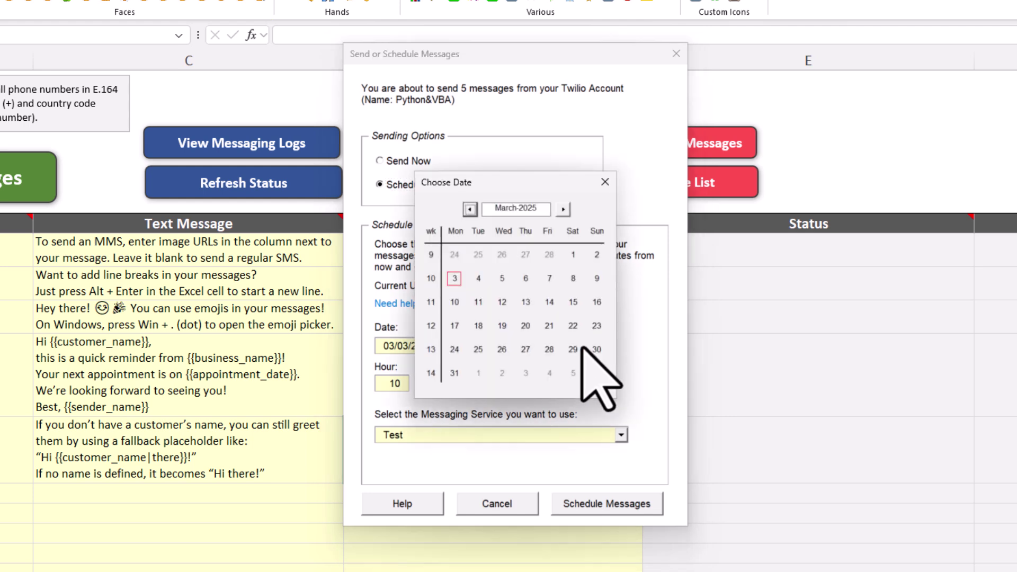
click(502, 278)
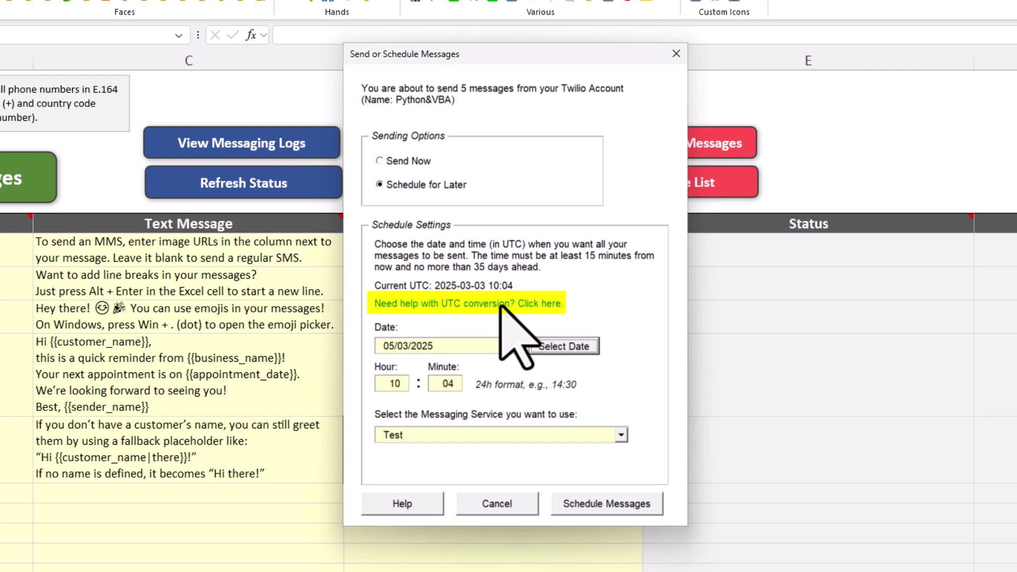
Convert 20:00 CET/CEST Berlin time to 19:00:00 UTC in the online converter, then return to Excel
click(500, 304)
scroll(776, 257, down, 6)
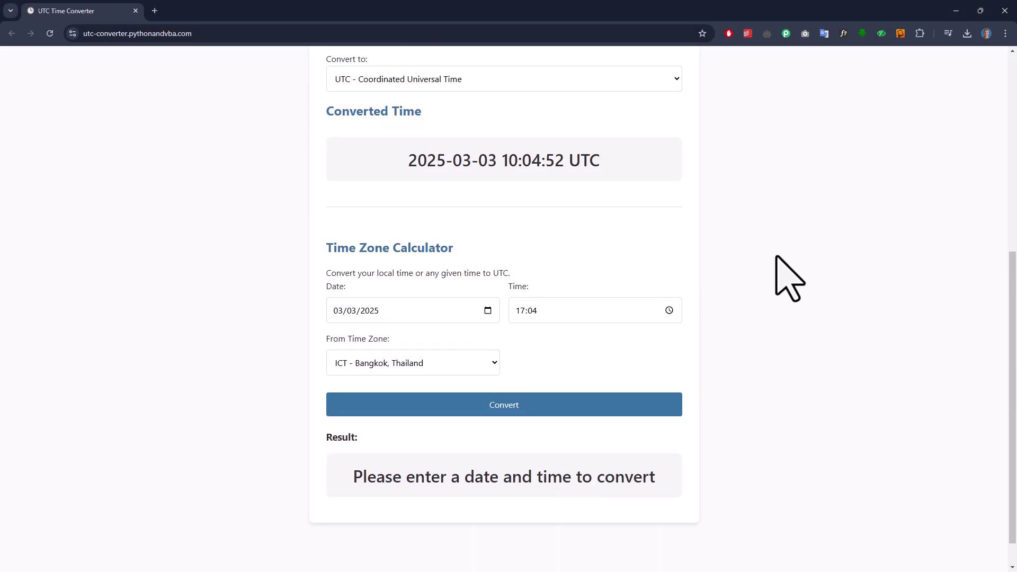
click(521, 294)
text(2000)
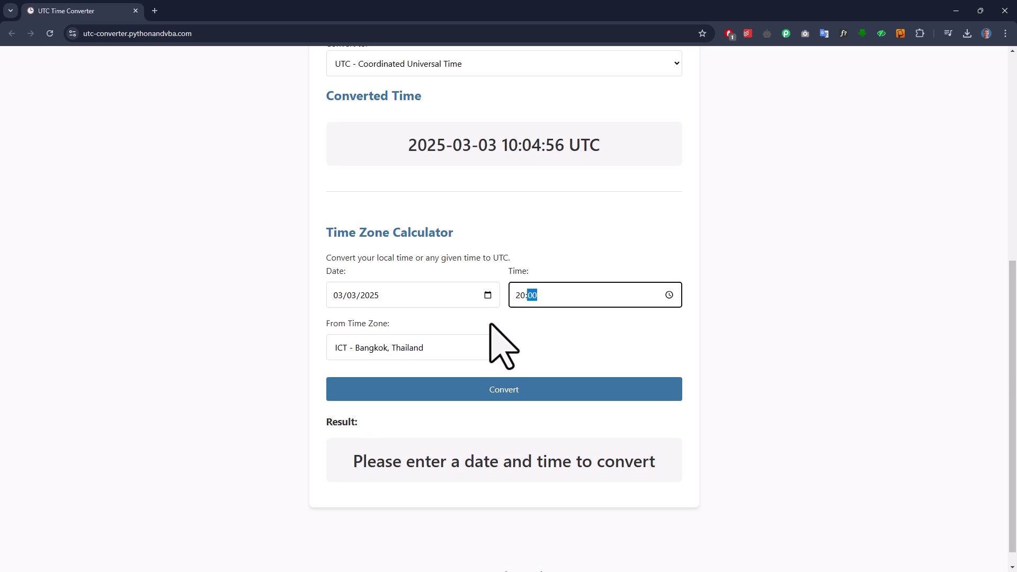
click(490, 344)
scroll(483, 285, up, 10)
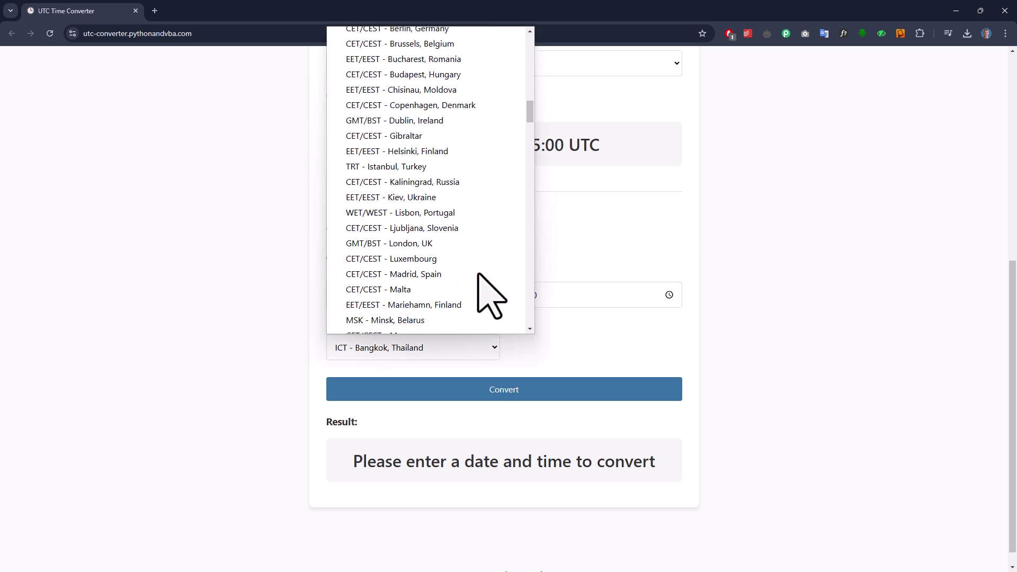
scroll(458, 127, up, 2)
click(442, 134)
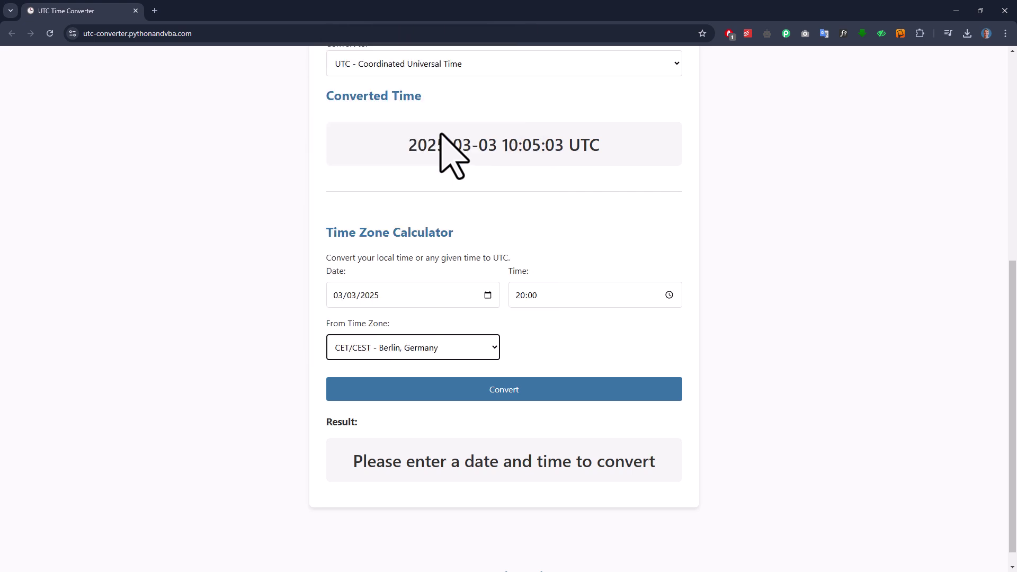
click(507, 389)
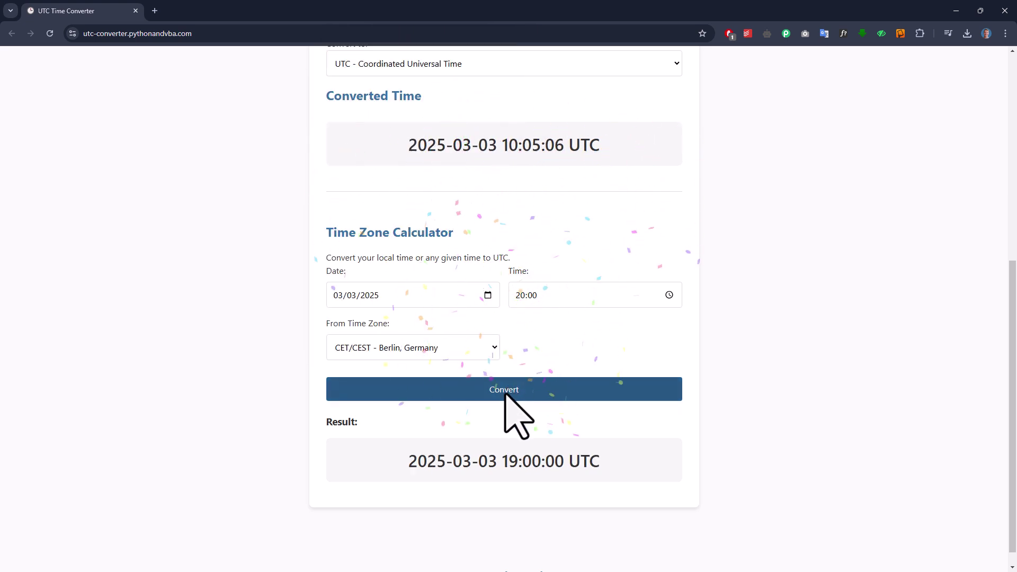
click(956, 12)
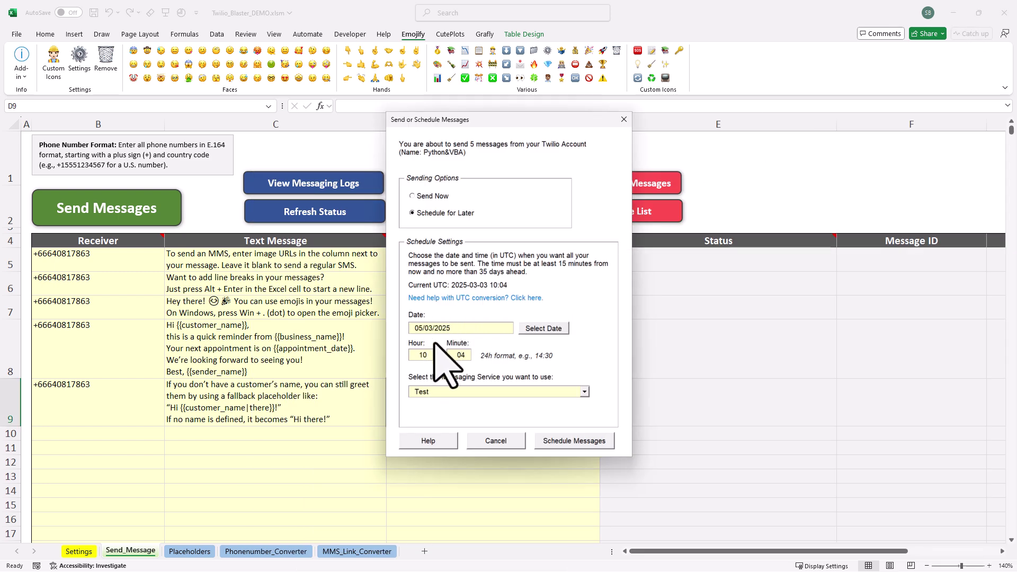
Set the schedule time to hour 19, minute 00 and schedule the five messages
key(BackSpace)
text(9)
key(Tab)
text(00)
click(572, 442)
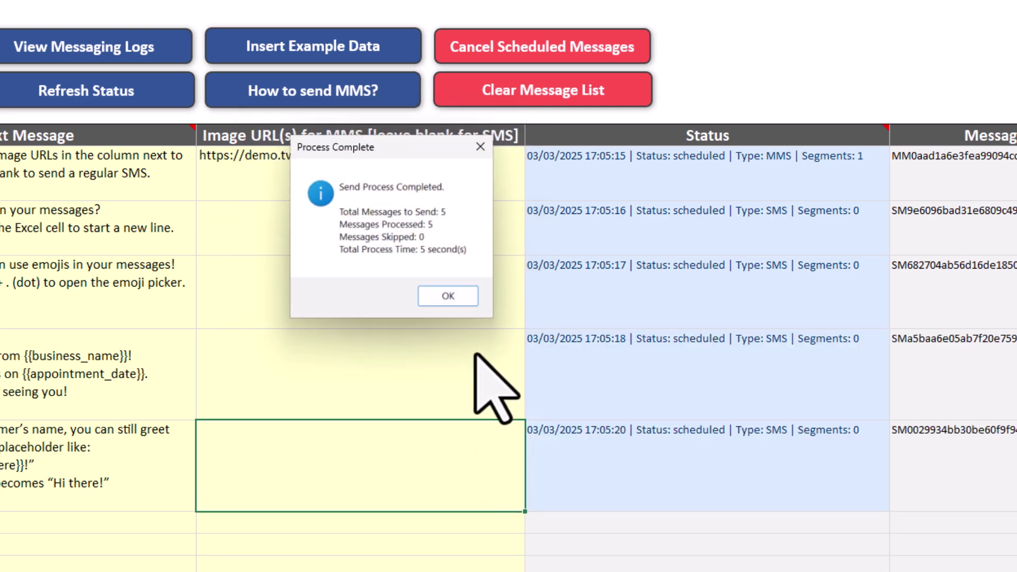
Close the Process Complete summary with OK
click(465, 301)
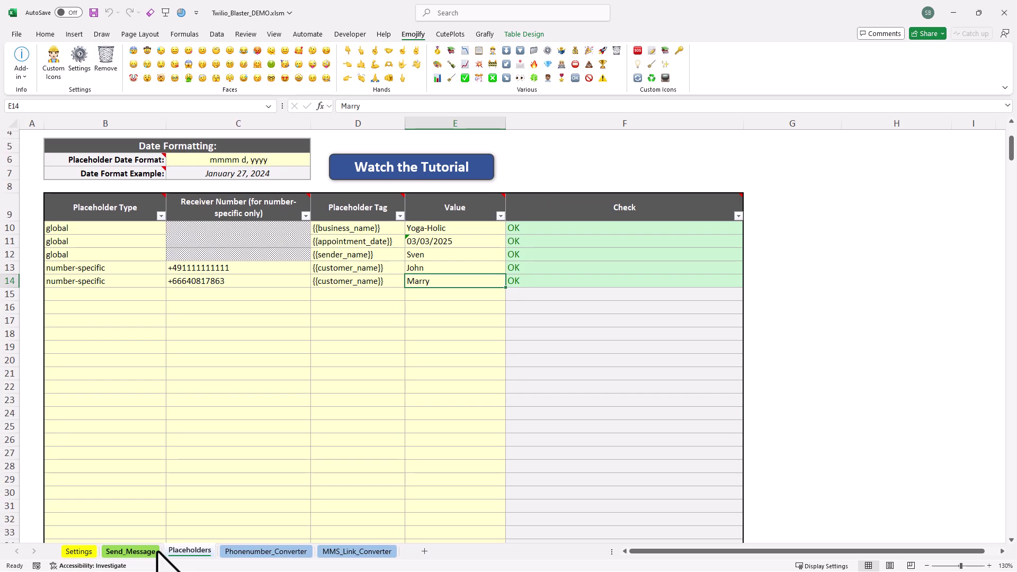
On the Send_Message sheet, cancel all five scheduled messages and confirm the 5-canceled summary
click(132, 551)
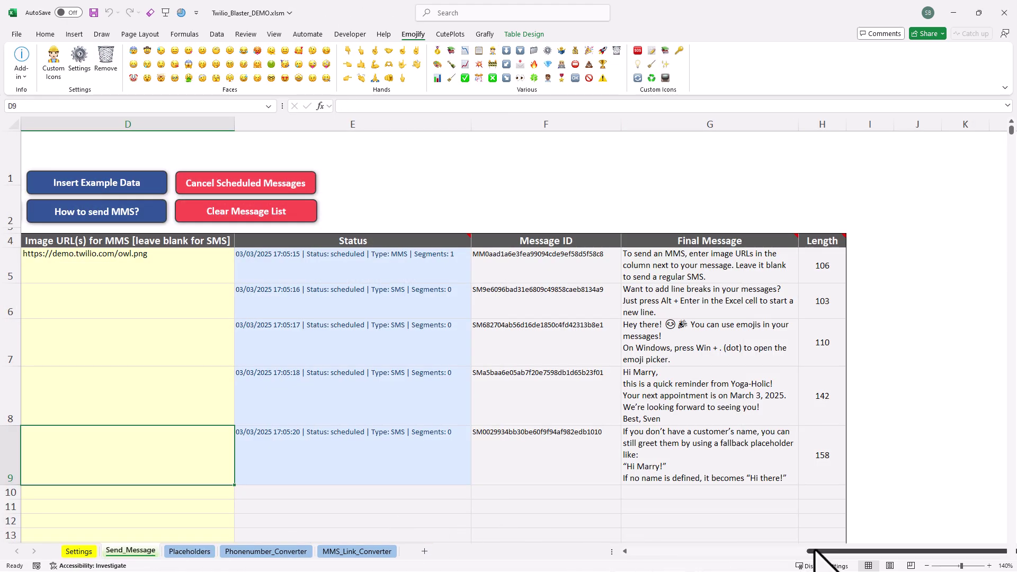
drag(816, 554, 617, 556)
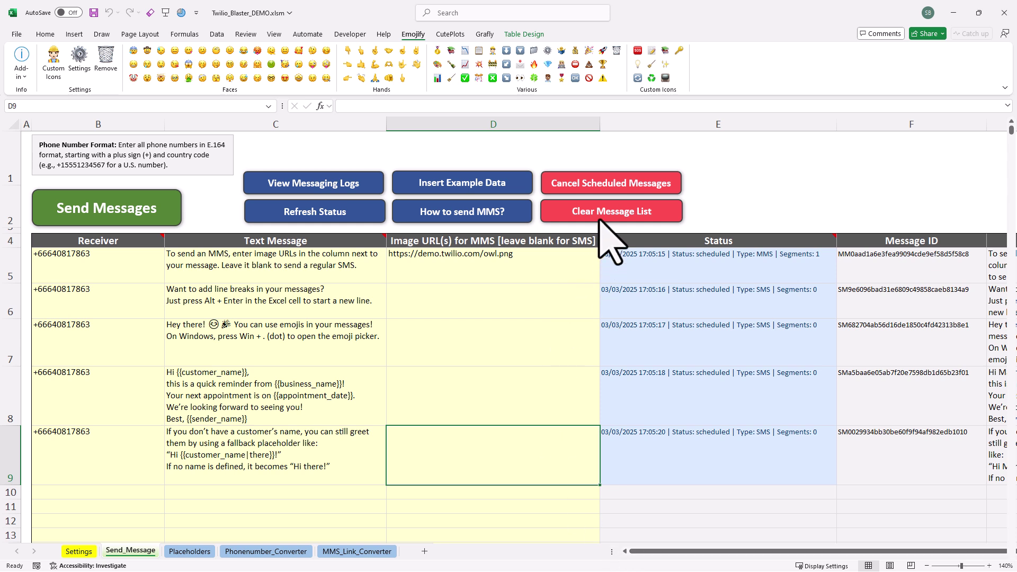
click(602, 187)
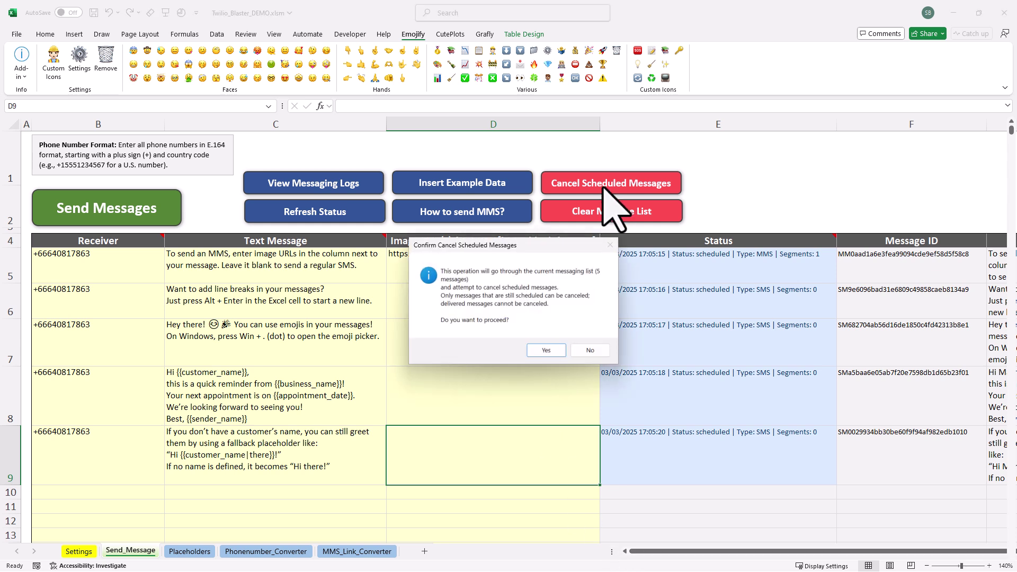
click(552, 349)
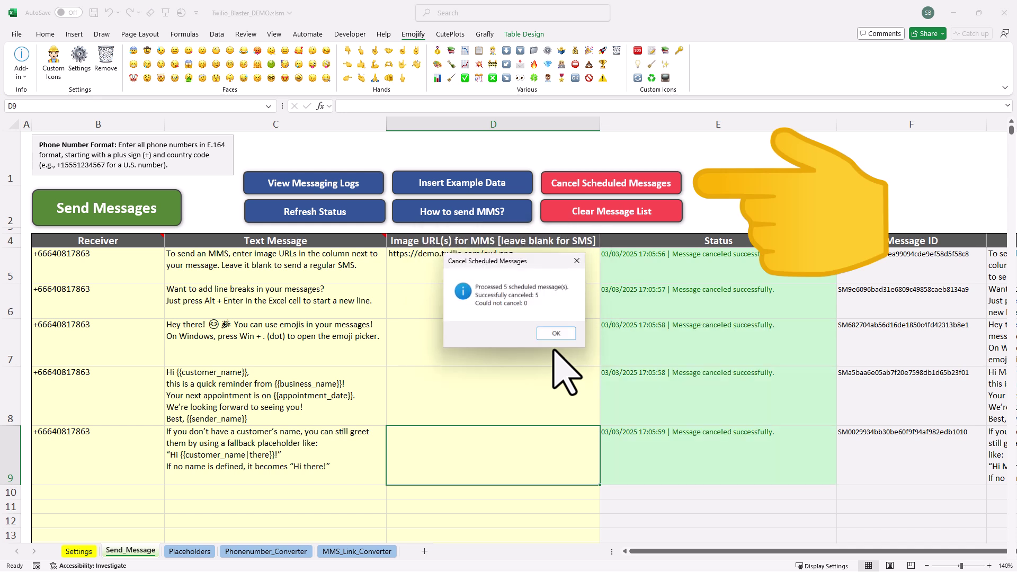
click(555, 333)
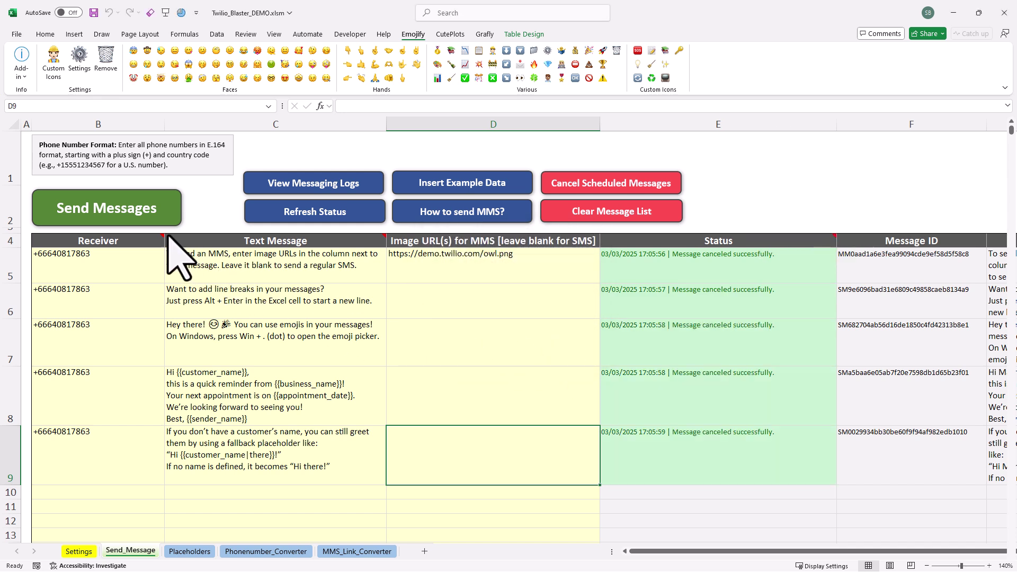
Send all five messages with Send Now, then refresh statuses to show delivered with prices
click(129, 217)
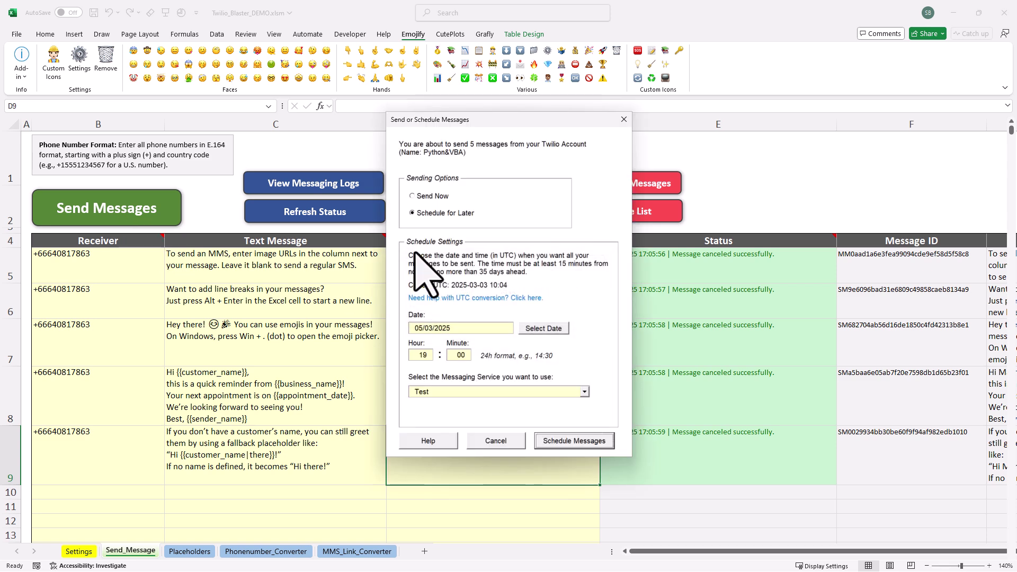
click(431, 196)
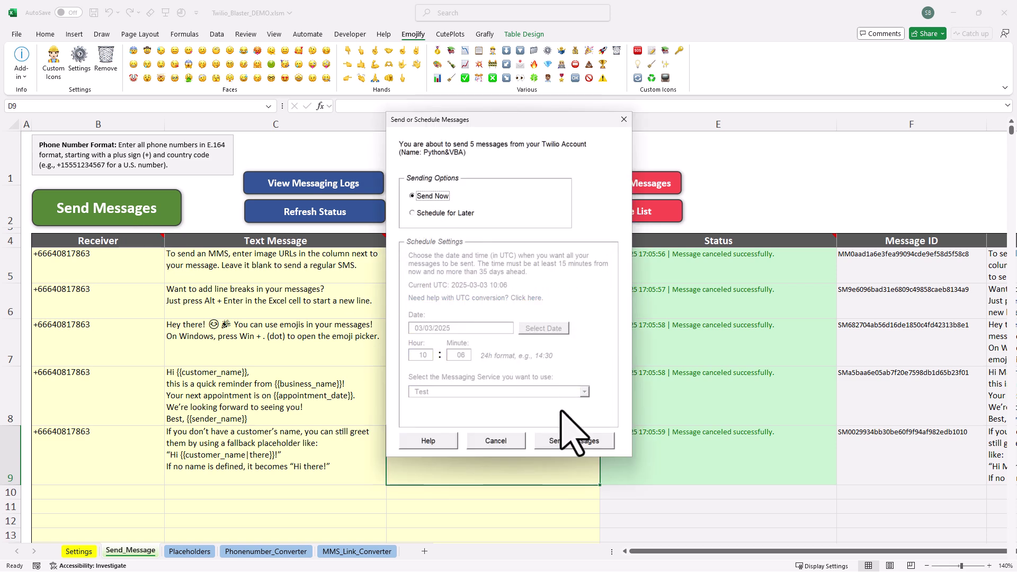
click(563, 440)
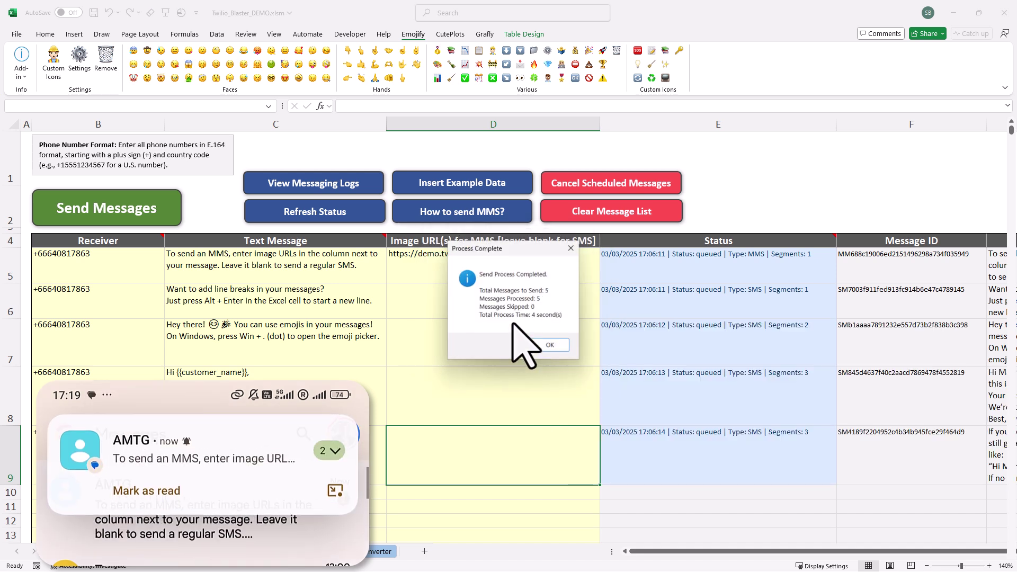
click(541, 342)
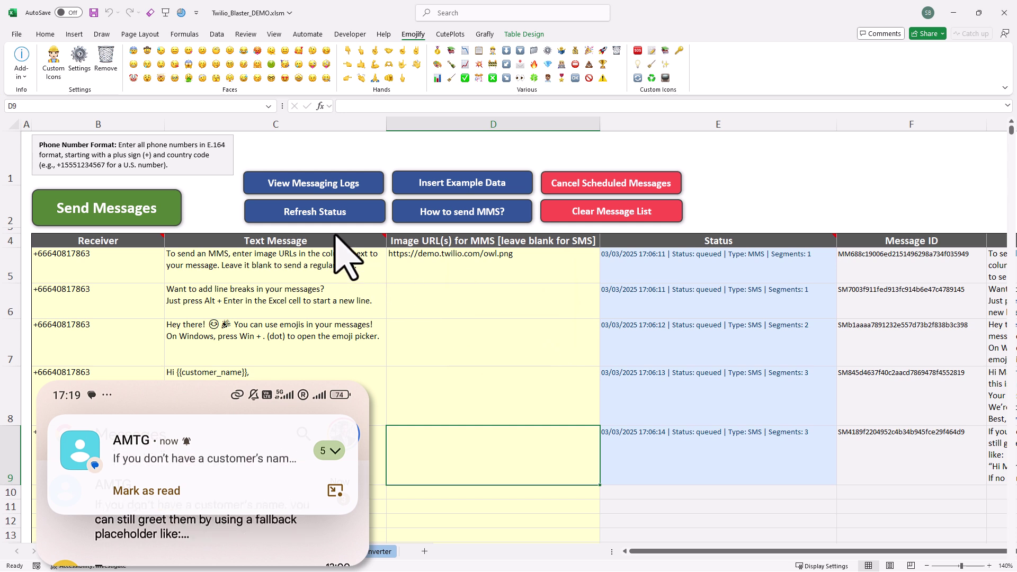
click(324, 214)
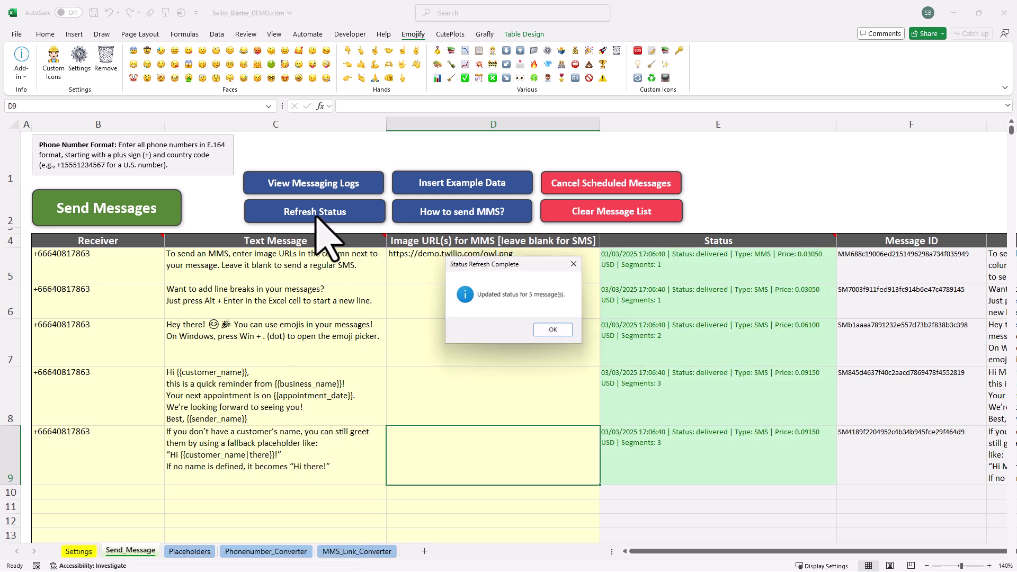
click(553, 331)
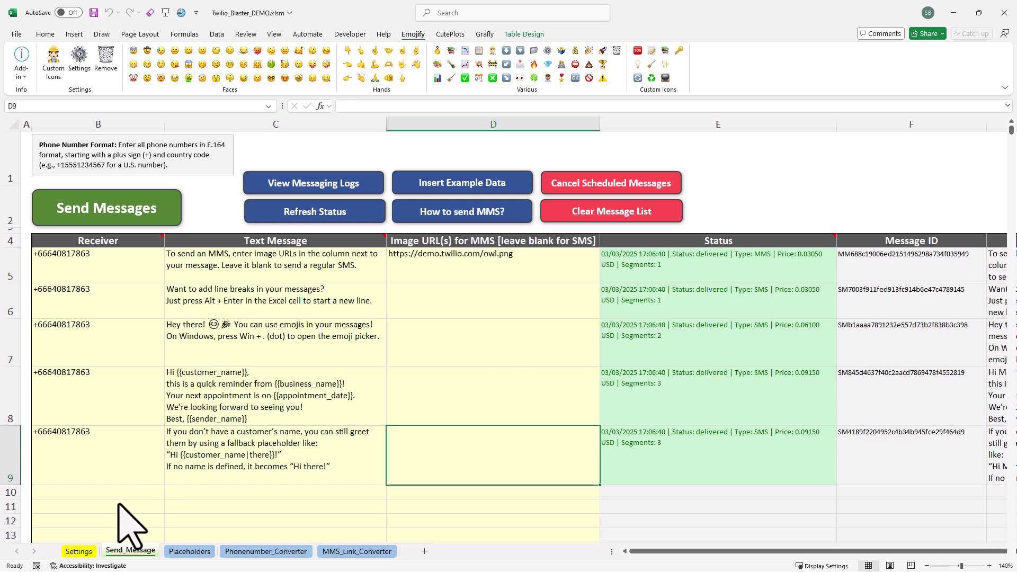
Switch to the Settings sheet
click(81, 550)
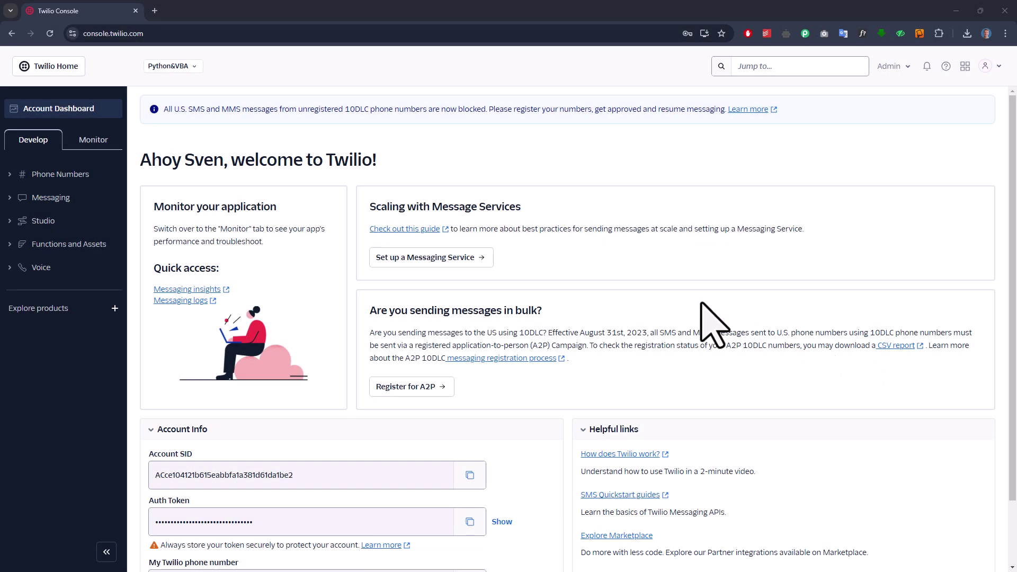
Copy the Auth Token and the Twilio phone number from the Account Info panel
scroll(699, 302, down, 1)
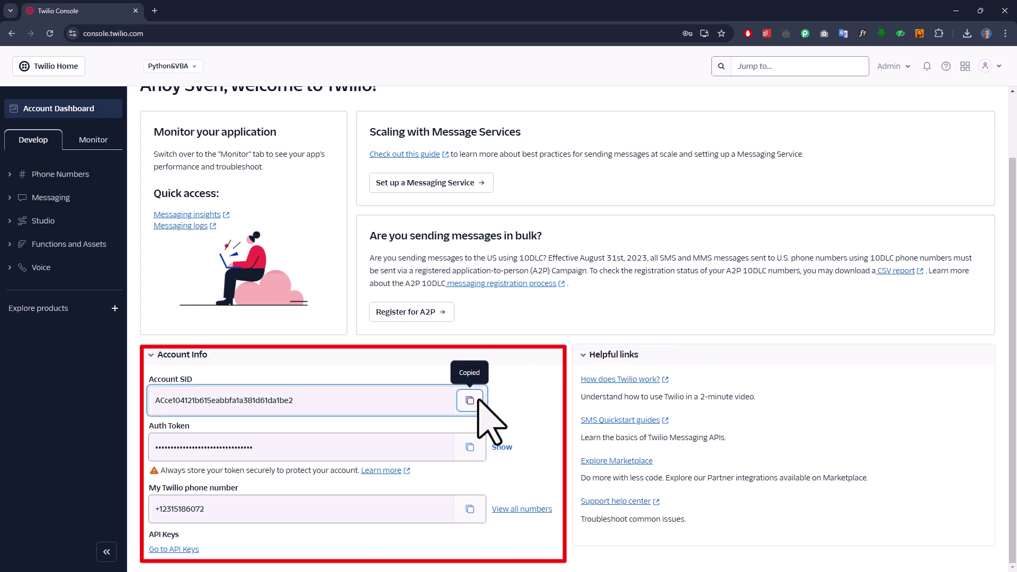
click(469, 447)
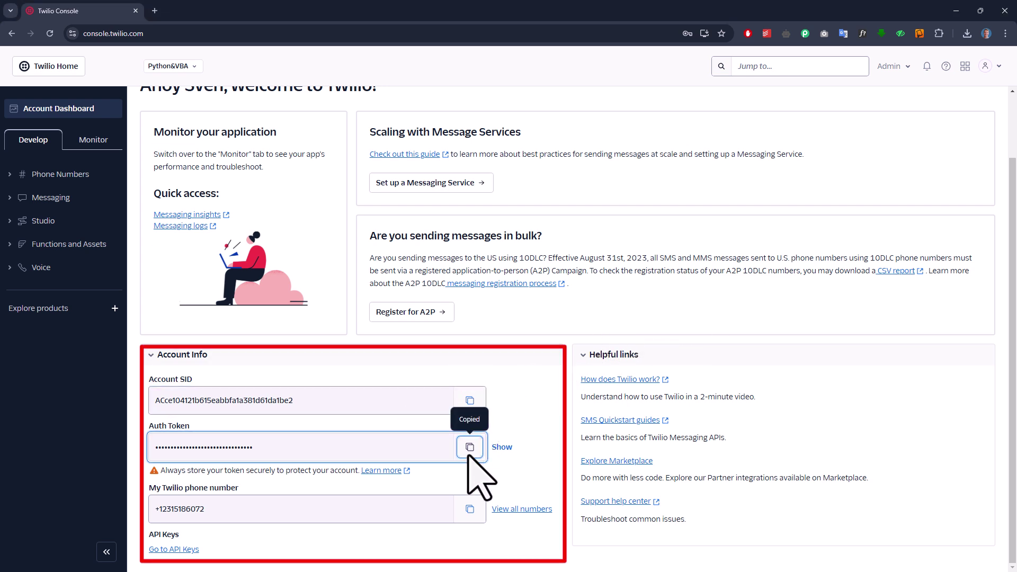
click(466, 510)
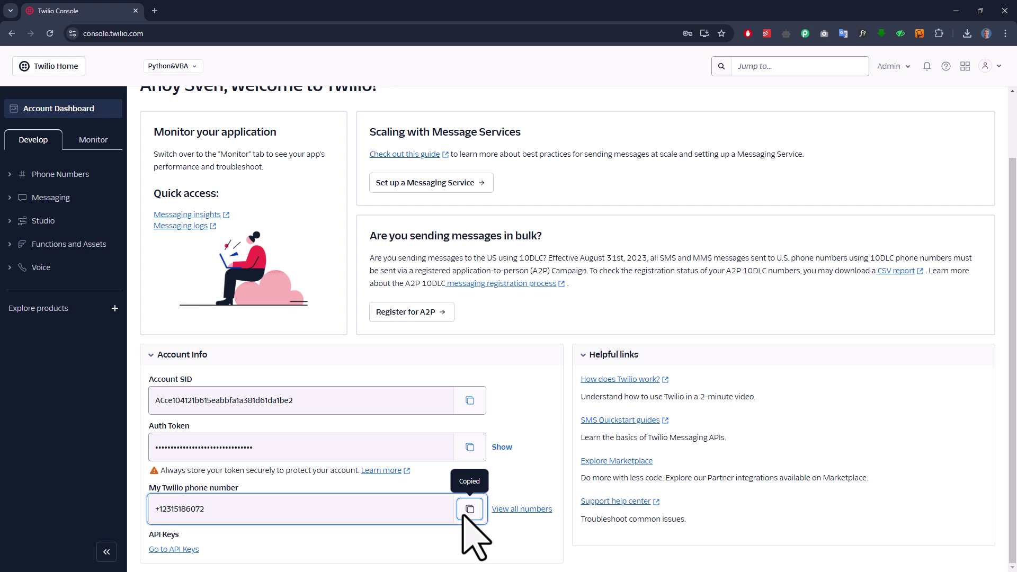
Go to Phone Numbers > Manage > Buy a number in the Twilio Console
click(11, 179)
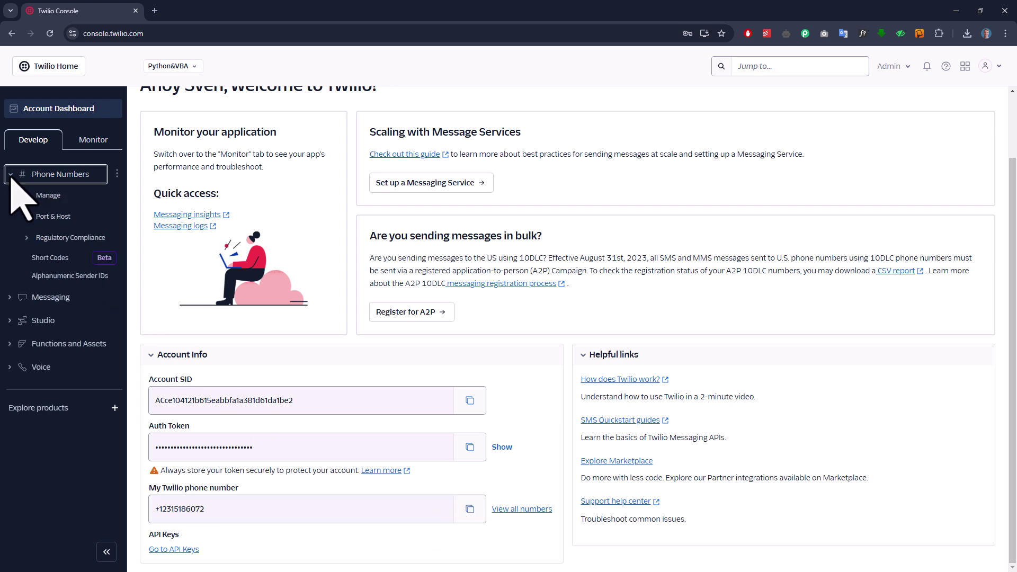
click(28, 195)
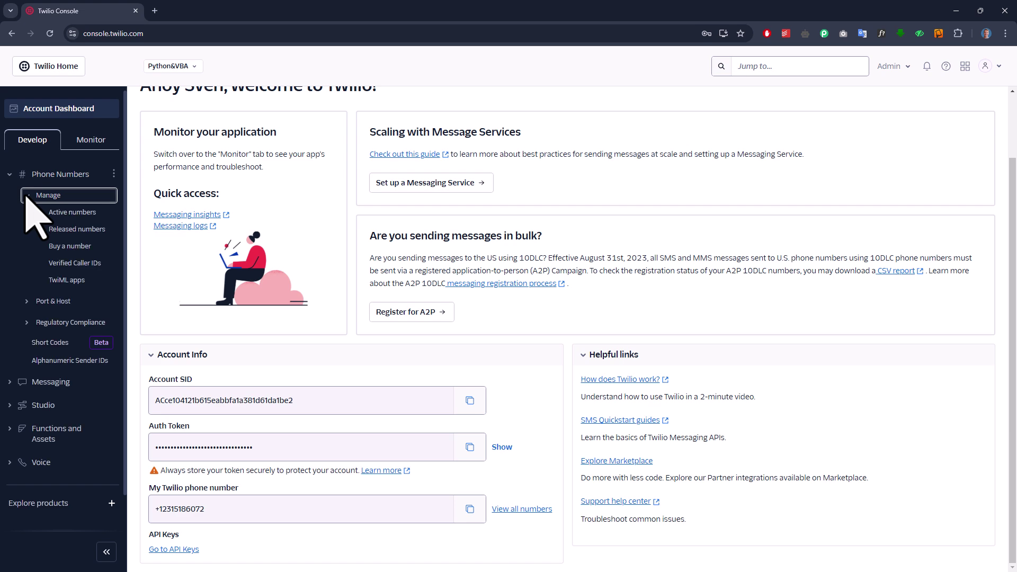
click(85, 247)
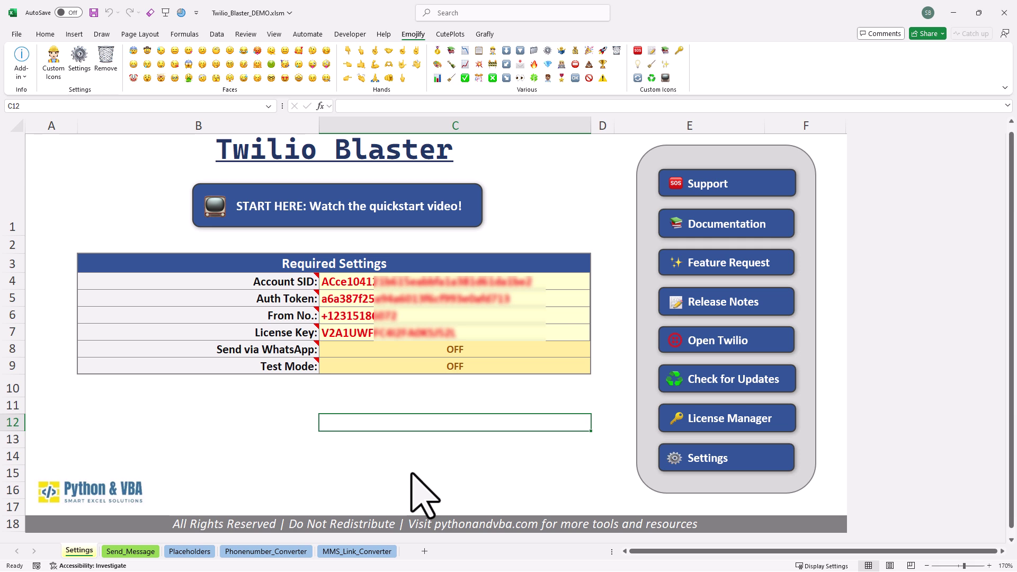
Set Send via WhatsApp in C8 to ON
click(588, 351)
click(595, 352)
click(581, 361)
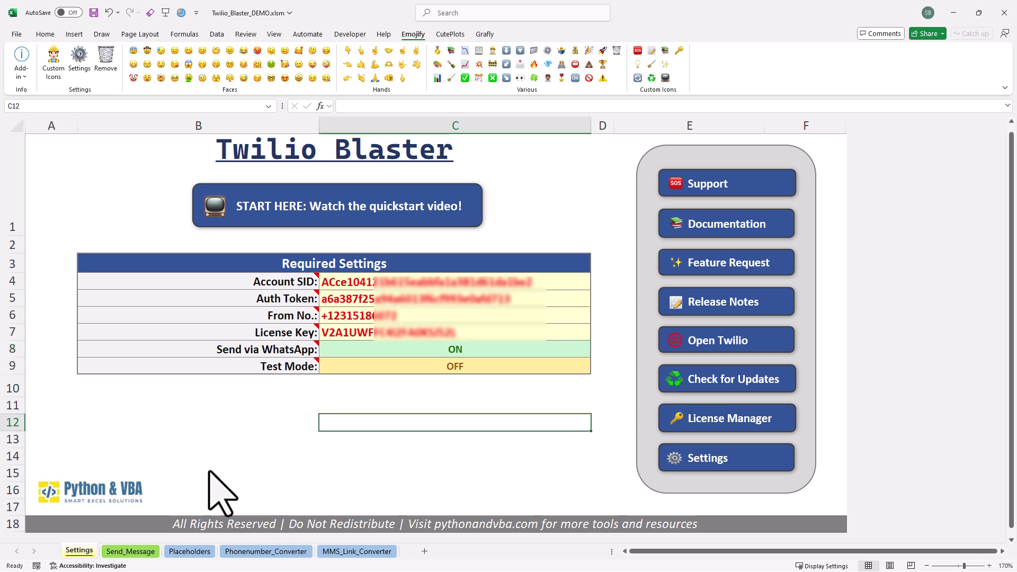
Send the five messages now from Send_Message and refresh their statuses to read
click(149, 551)
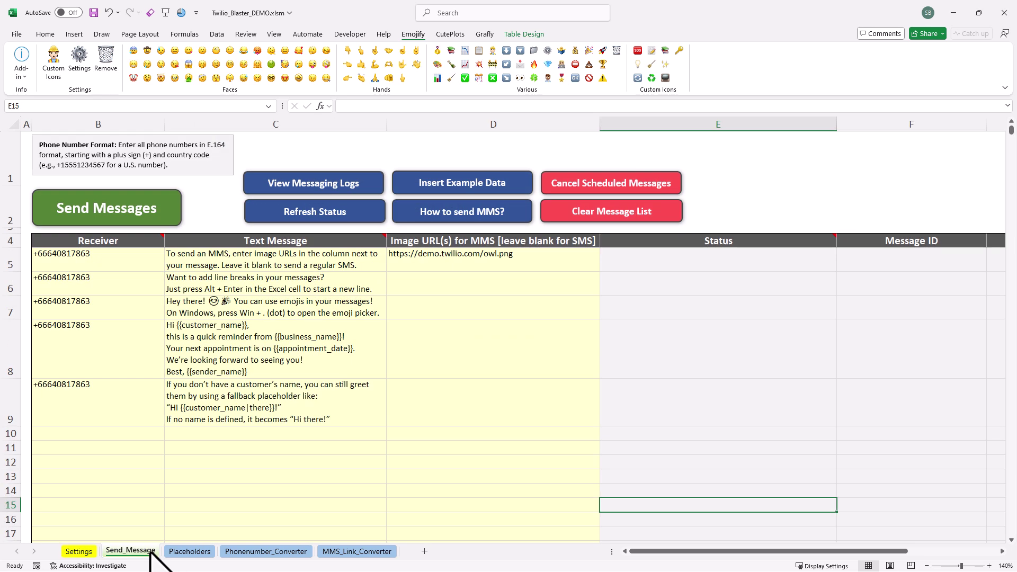
click(114, 214)
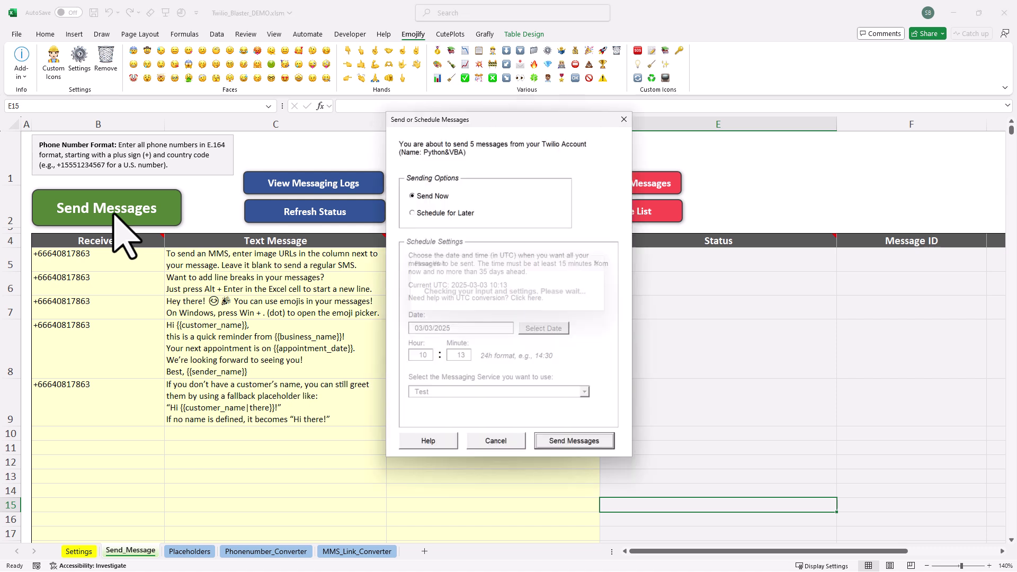
click(556, 440)
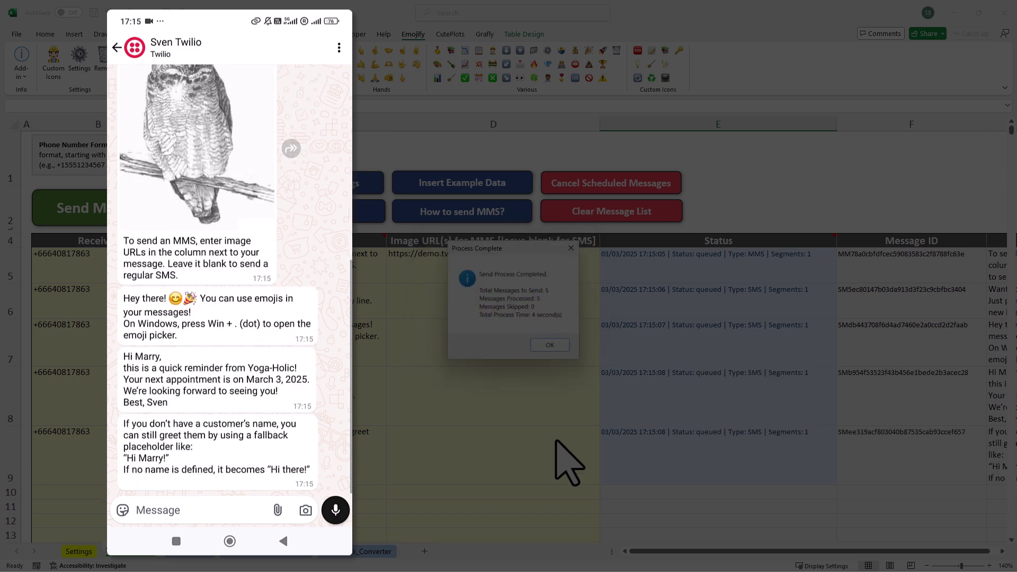
click(554, 347)
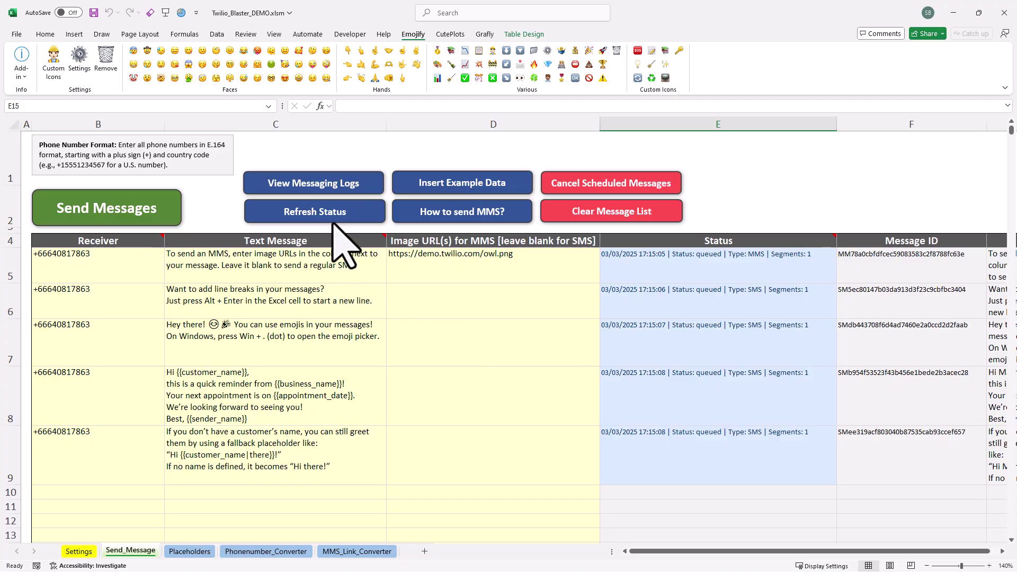
click(328, 218)
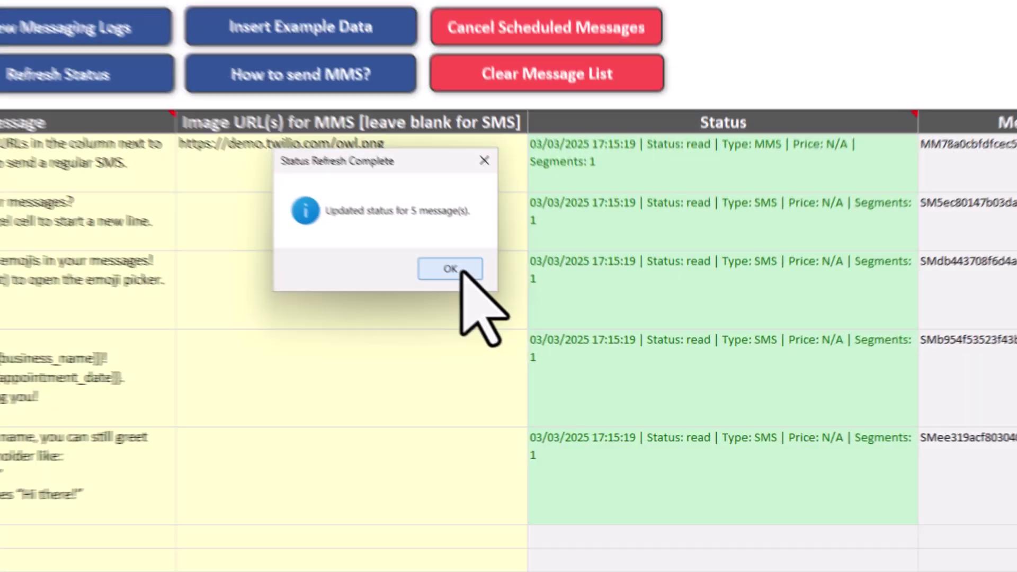
click(555, 330)
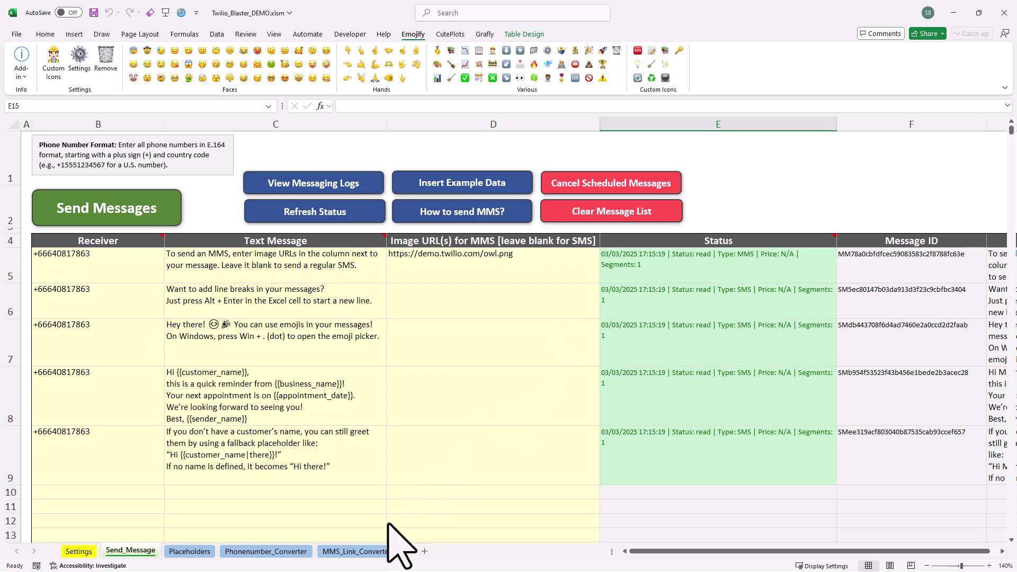
Convert the 10 sample numbers on Phonenumber_Converter to plus-prefixed format, then go back to Send_Message
click(294, 550)
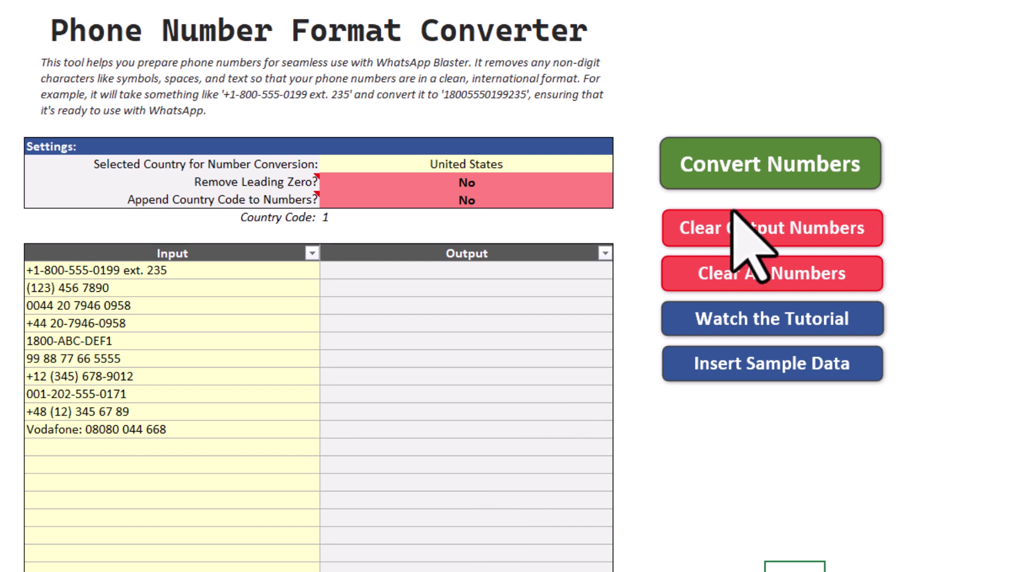
click(770, 168)
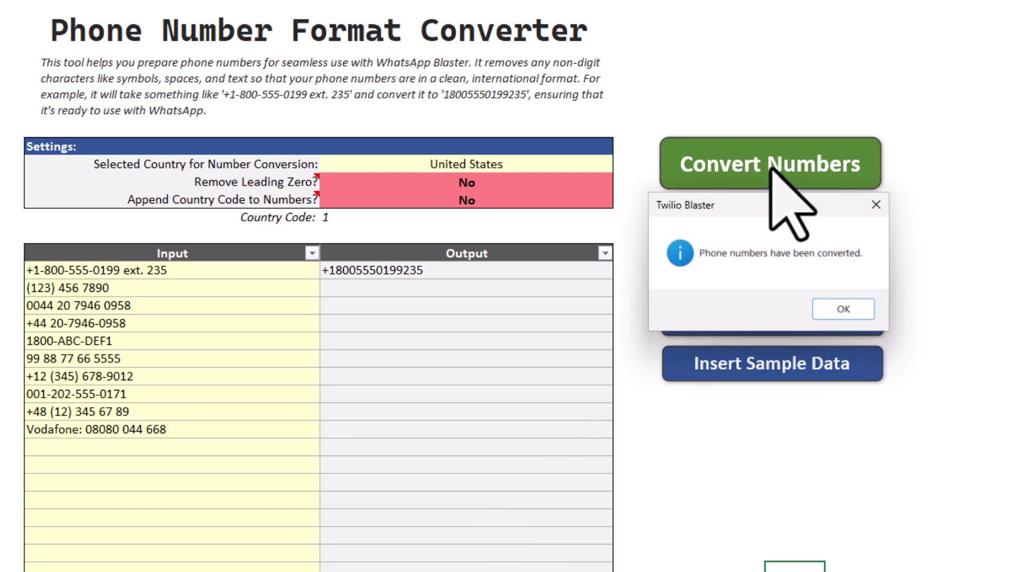
click(842, 309)
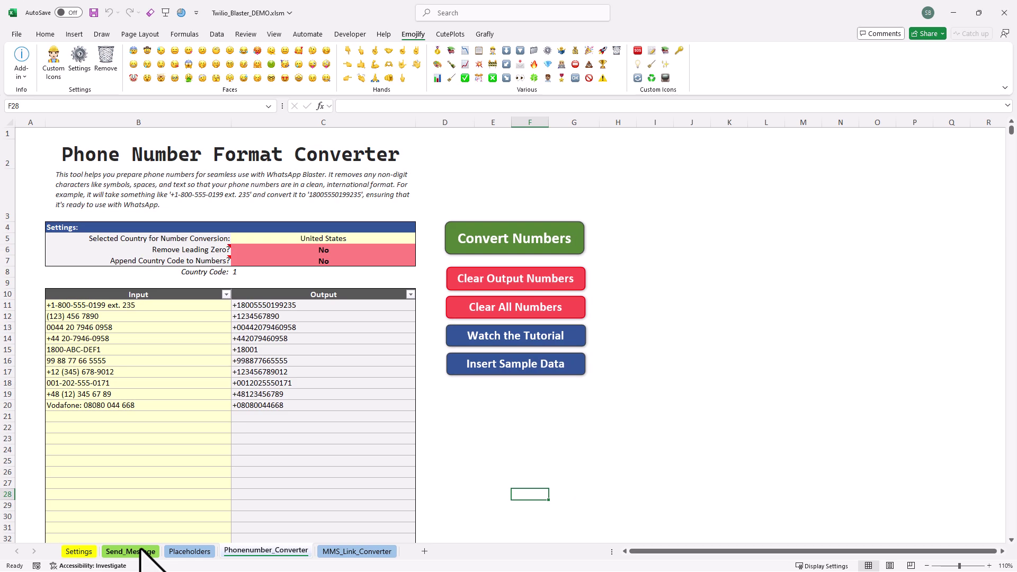
click(142, 551)
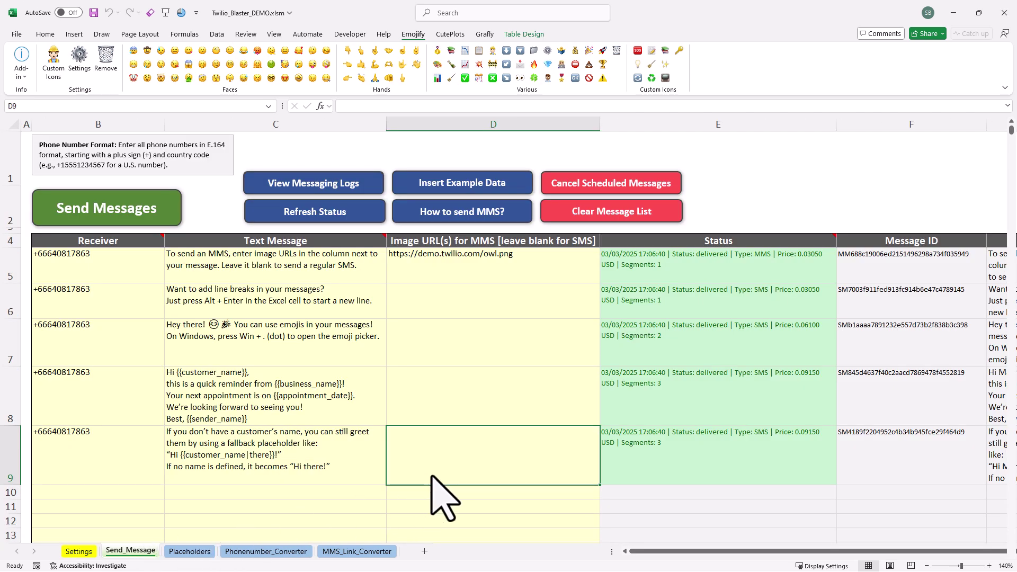
Read through the MMS guide, then view the WhatsApp and Alphanumeric Sender ID SMS guides
click(476, 216)
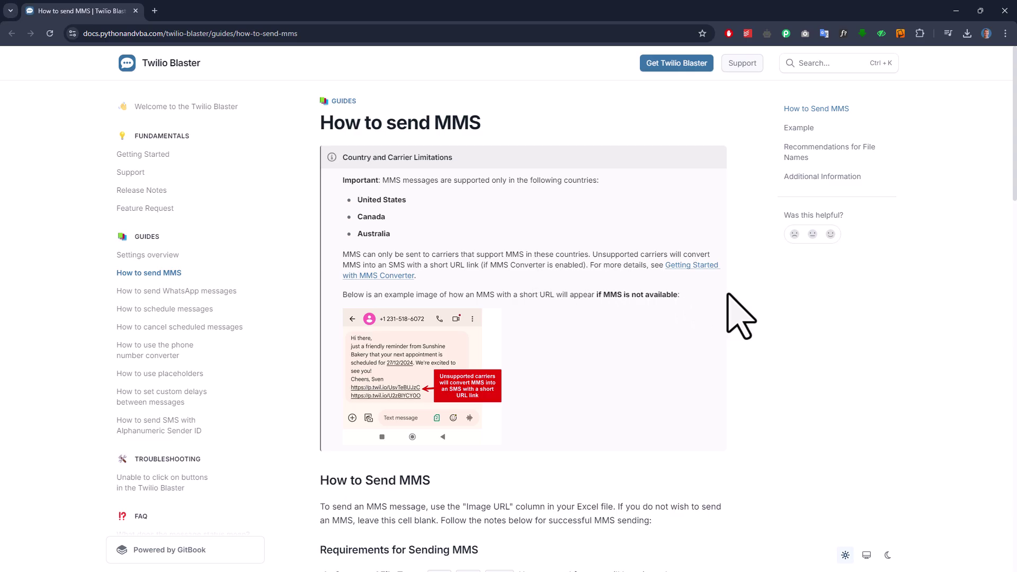
scroll(746, 318, down, 5)
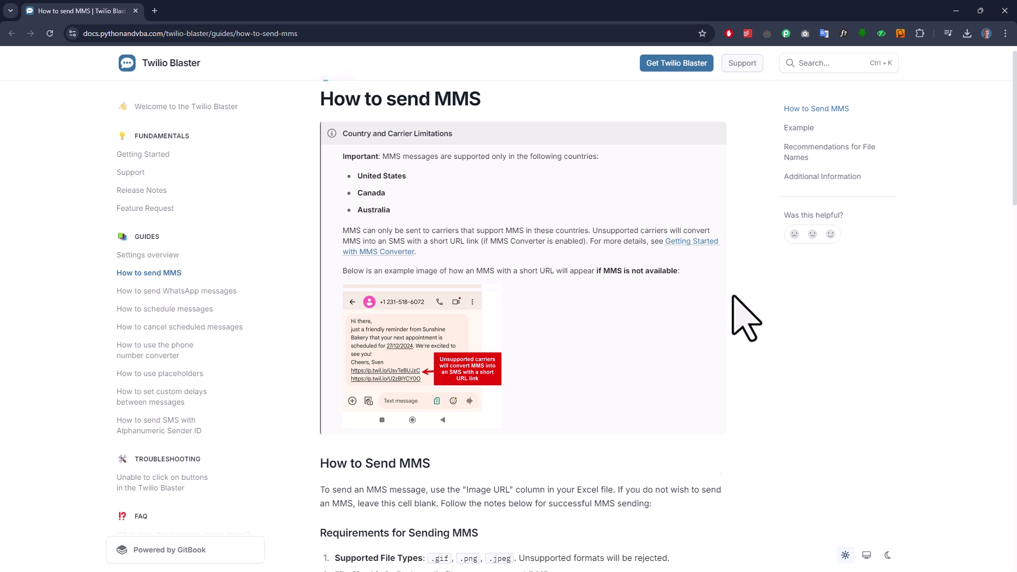
scroll(733, 296, down, 4)
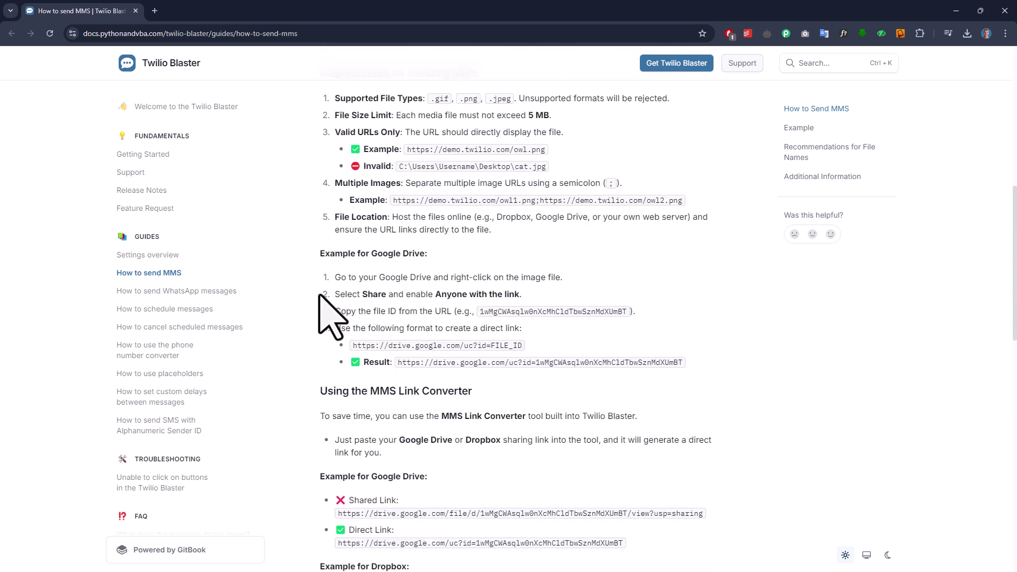
click(233, 291)
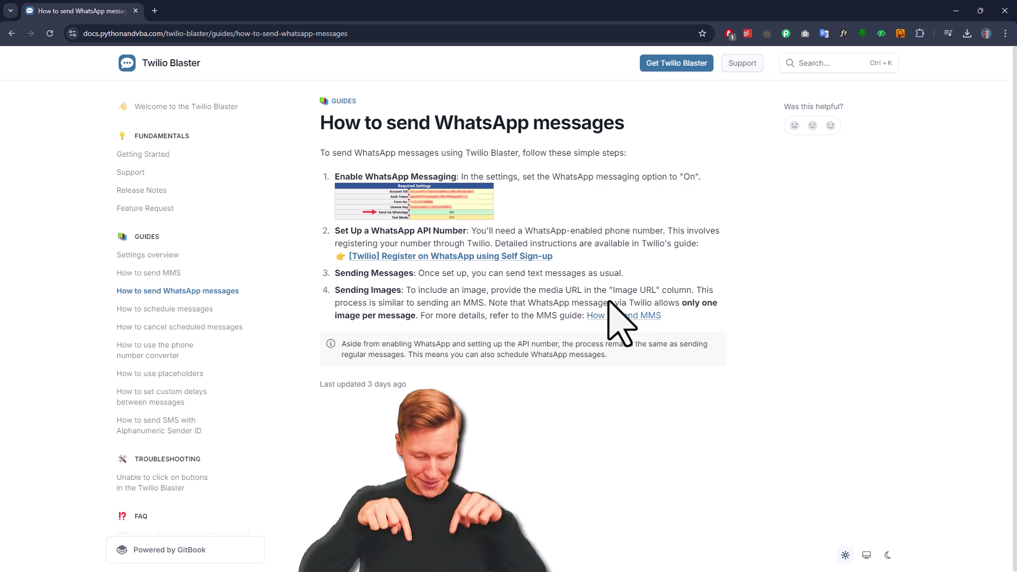
click(201, 438)
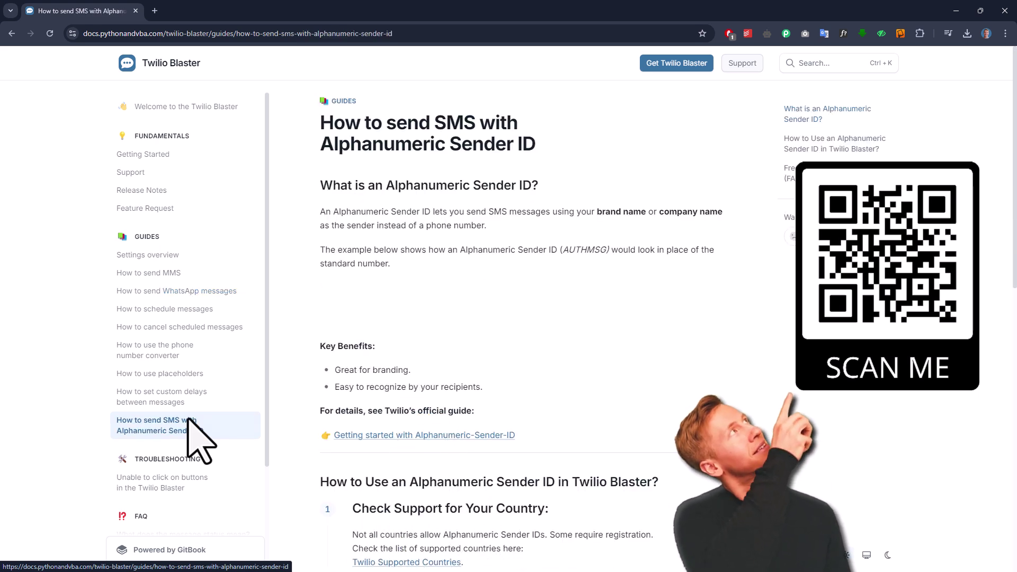